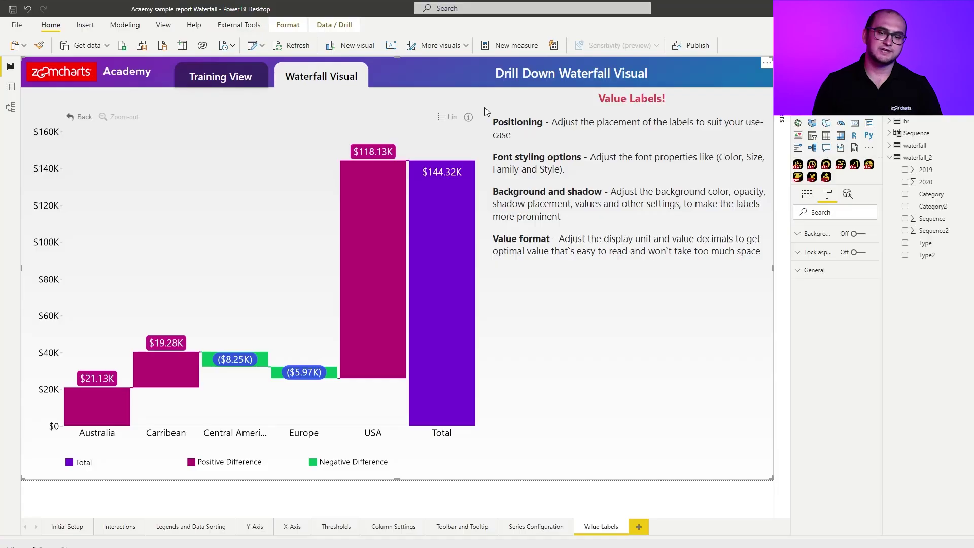
Step: Switch the Value Labels page to its Training View, hiding the waterfall chart
{"action": "left_click", "coordinate": [233, 79]}
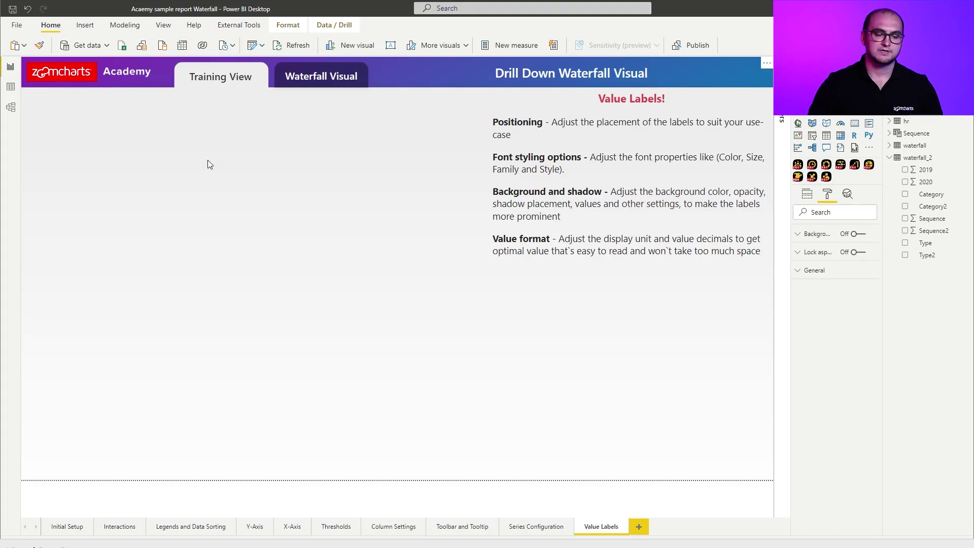
Step: Insert a Drill Down Waterfall visual, enlarge it, and turn off its background and title
{"action": "left_click", "coordinate": [214, 178]}
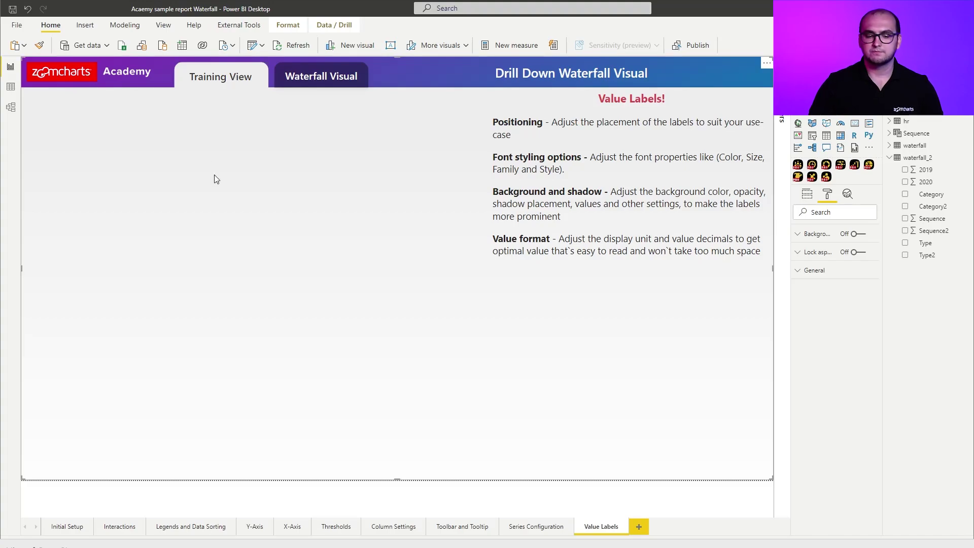
{"action": "left_click", "coordinate": [855, 164]}
{"action": "left_click_drag", "start_coordinate": [256, 290], "coordinate": [468, 444]}
{"action": "left_click", "coordinate": [861, 270]}
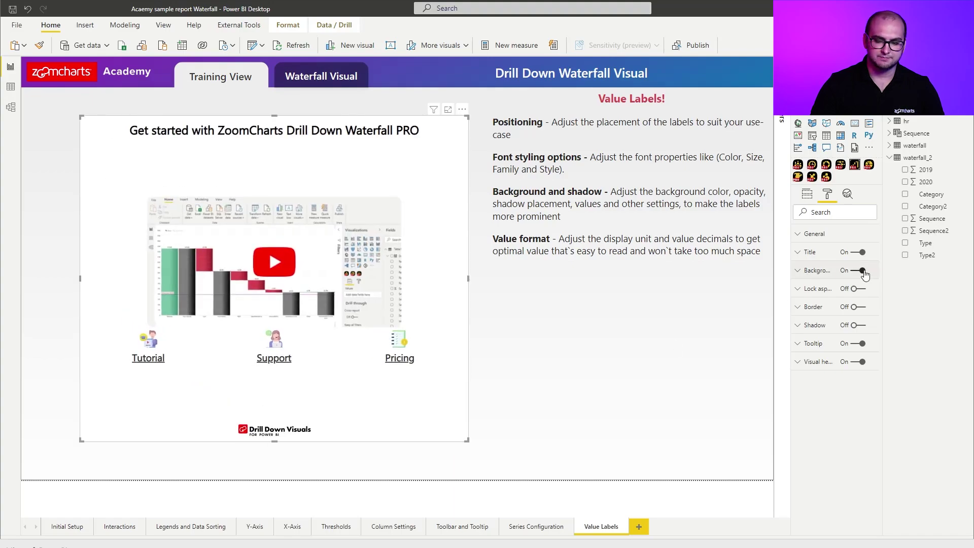
{"action": "left_click", "coordinate": [861, 252]}
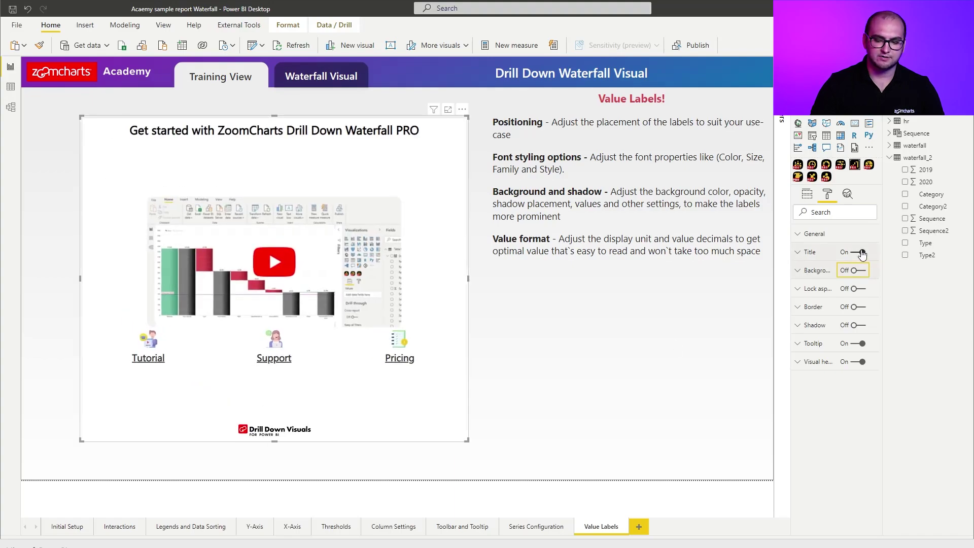
Step: Assign Type to Category and 2020 to Change in the waterfall's fields
{"action": "left_click", "coordinate": [806, 195]}
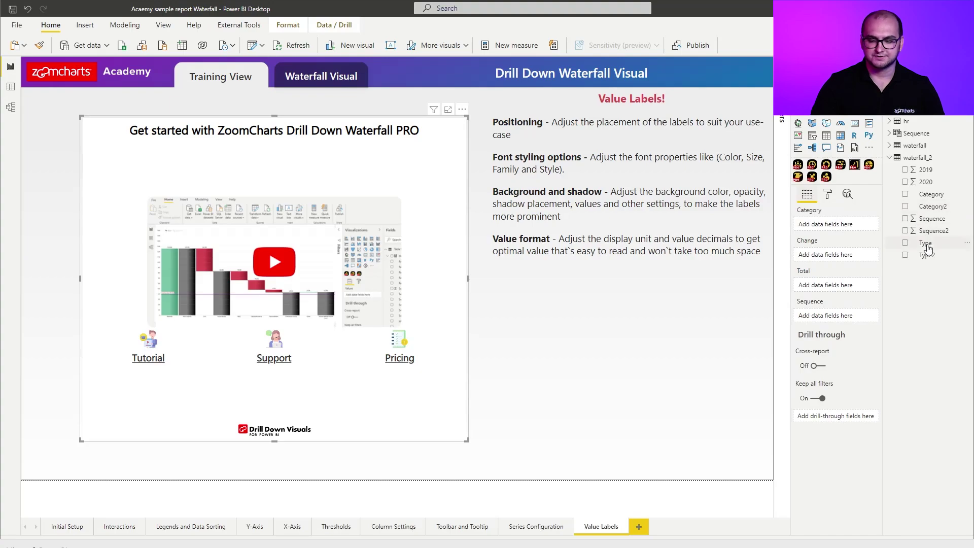
{"action": "left_click_drag", "start_coordinate": [927, 248], "coordinate": [832, 225]}
{"action": "left_click_drag", "start_coordinate": [926, 182], "coordinate": [842, 262]}
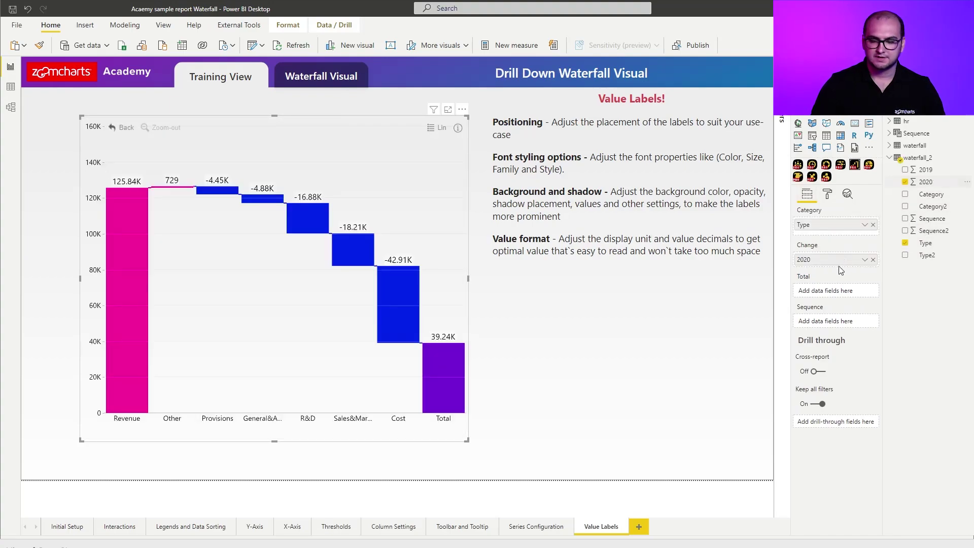
Step: Expand the Negative Change Value Labels section in the Format pane and open Label Position
{"action": "left_click", "coordinate": [829, 197]}
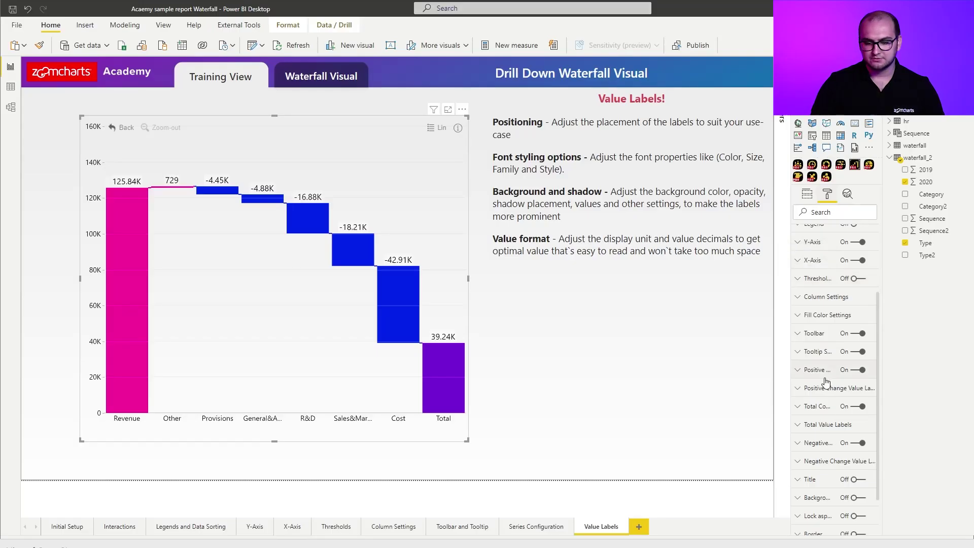
{"action": "left_click", "coordinate": [818, 461]}
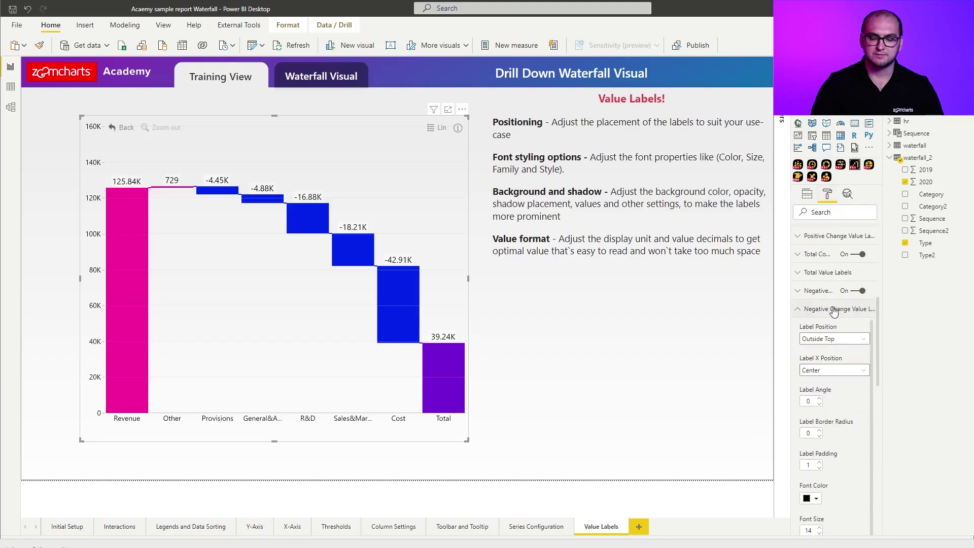
{"action": "scroll", "coordinate": [834, 317], "scroll_direction": "down", "scroll_amount": 1}
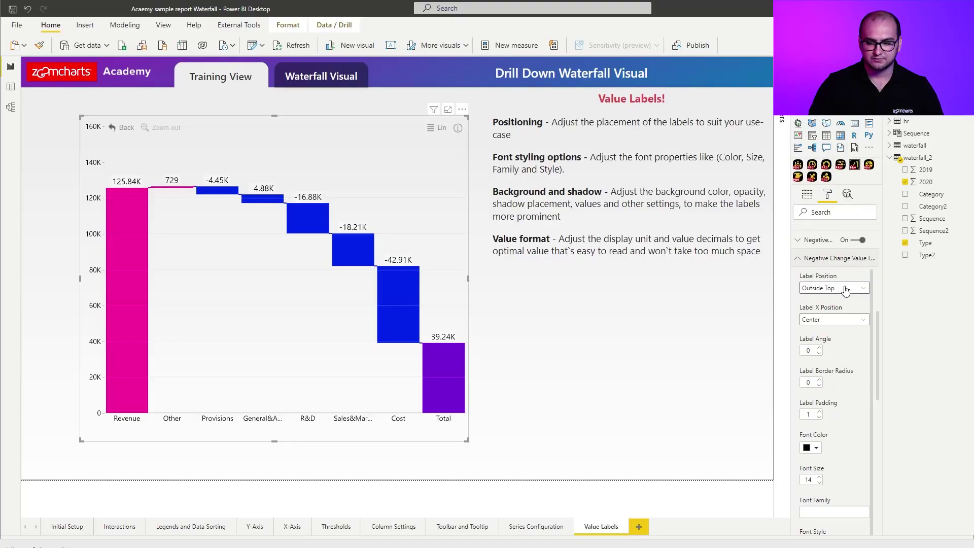
{"action": "left_click", "coordinate": [845, 290]}
Step: Set the negative change labels' Label Position to Inside Center
{"action": "left_click", "coordinate": [845, 325]}
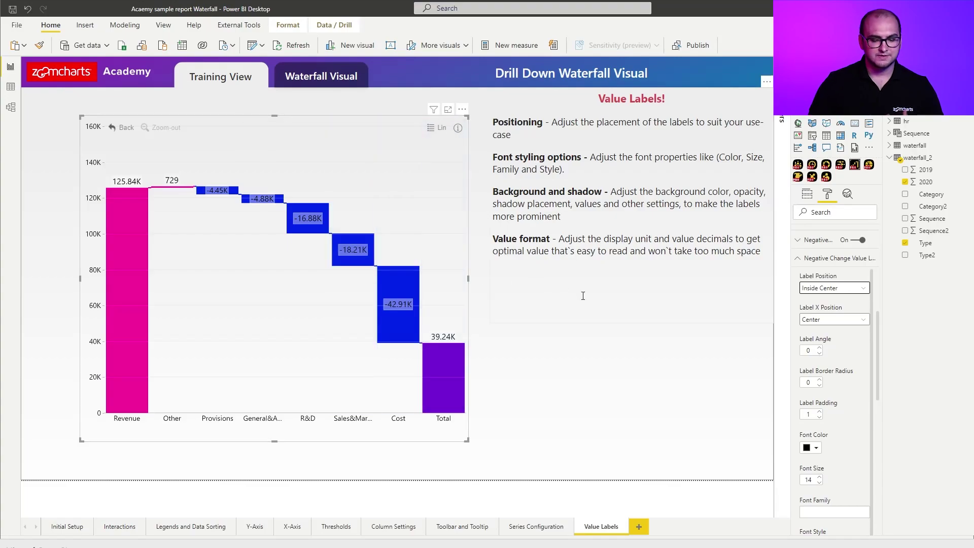
Step: Set the negative change labels' Label Border Radius to 21
{"action": "double_click", "coordinate": [804, 351]}
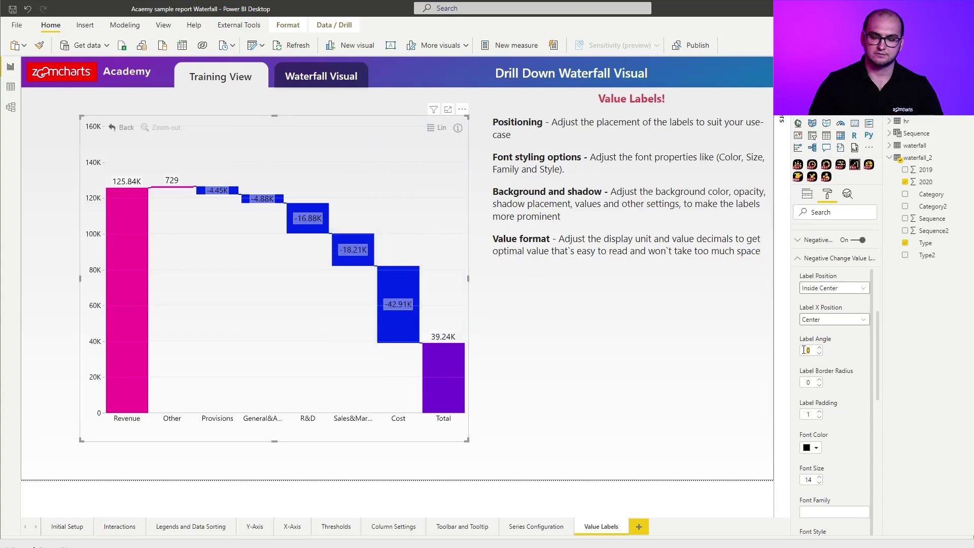
{"action": "type", "text": "45"}
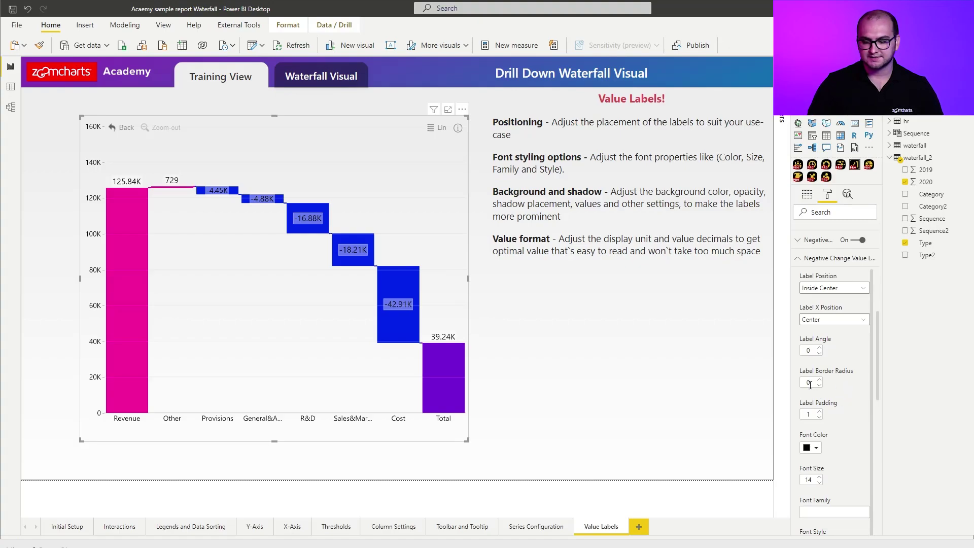
{"action": "key", "text": "Return"}
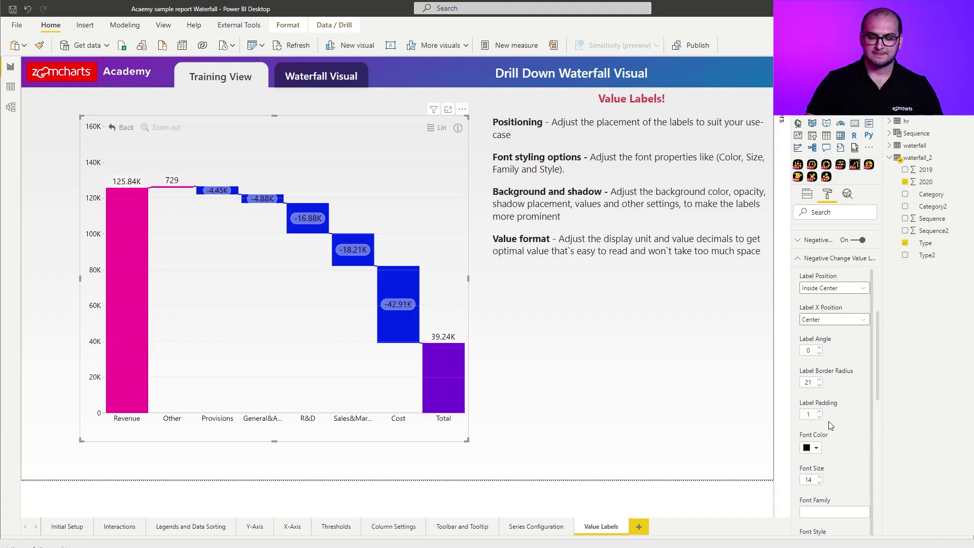
{"action": "scroll", "coordinate": [830, 425], "scroll_direction": "down", "scroll_amount": 3}
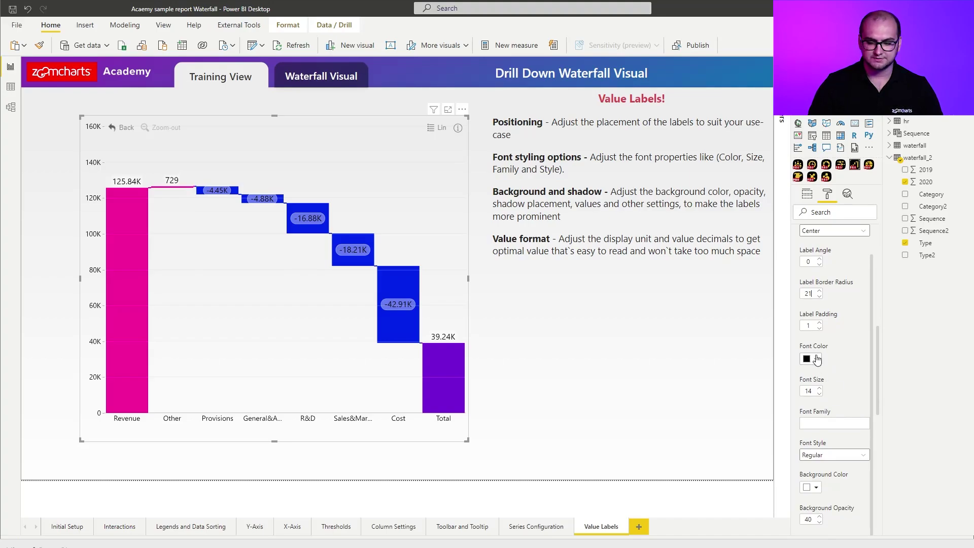
Step: Make the negative change label text white
{"action": "left_click", "coordinate": [817, 359]}
{"action": "left_click", "coordinate": [817, 380]}
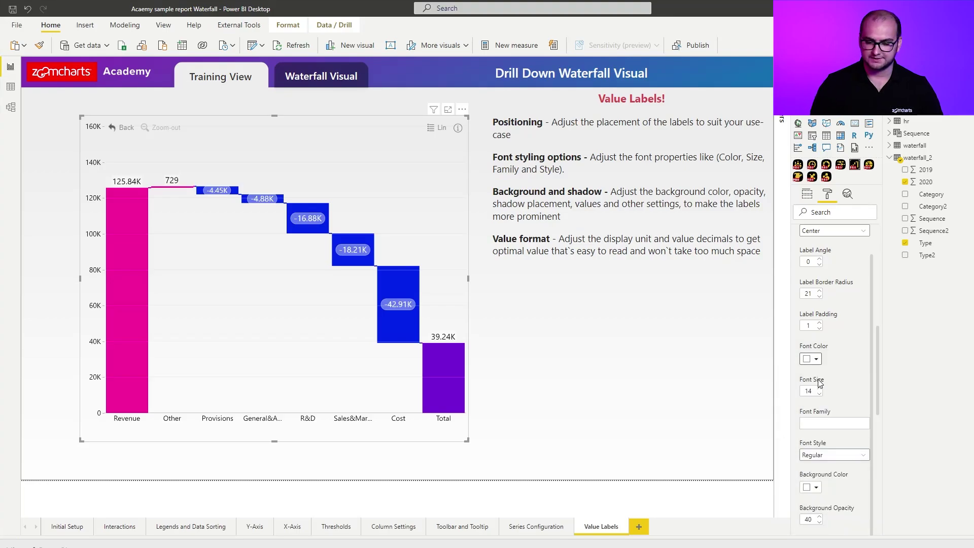
{"action": "scroll", "coordinate": [832, 330], "scroll_direction": "down", "scroll_amount": 2}
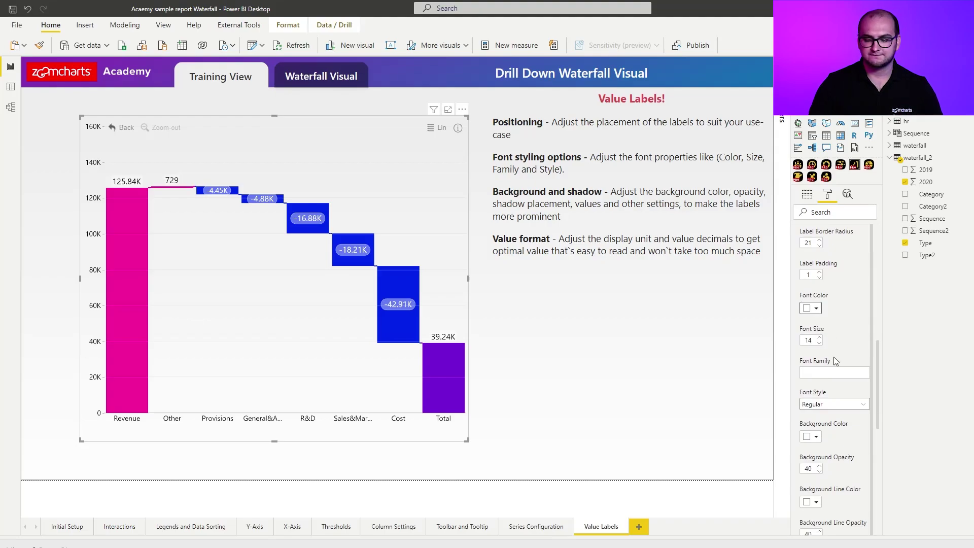
{"action": "scroll", "coordinate": [838, 394], "scroll_direction": "down", "scroll_amount": 1}
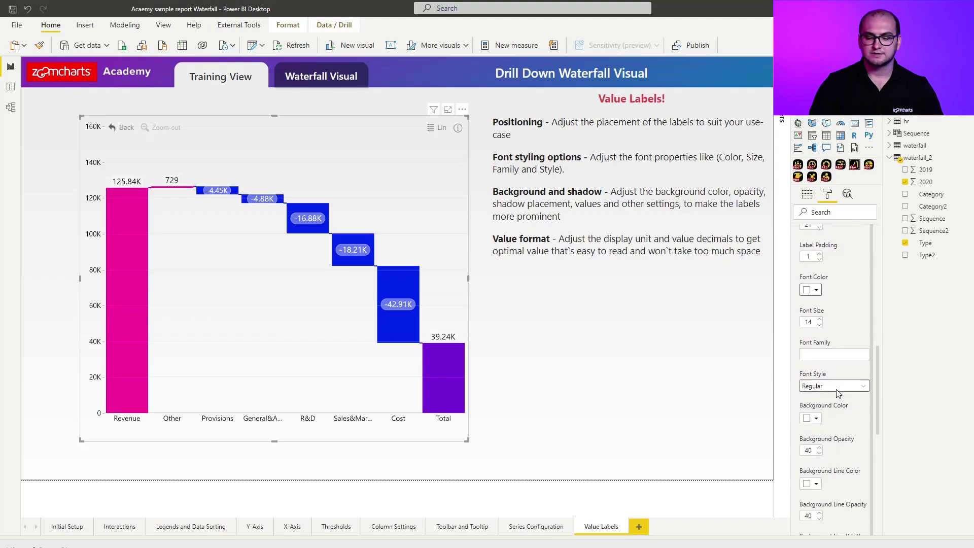
{"action": "scroll", "coordinate": [838, 393], "scroll_direction": "down", "scroll_amount": 1}
{"action": "scroll", "coordinate": [838, 393], "scroll_direction": "down", "scroll_amount": 1}
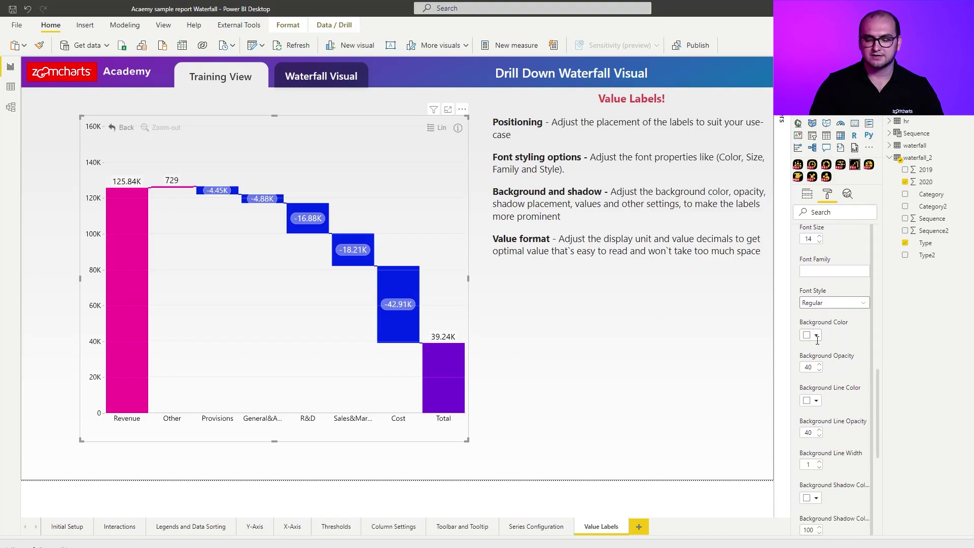
Step: Give the negative labels a blue background at 90 opacity with background line opacity 0
{"action": "left_click", "coordinate": [816, 336]}
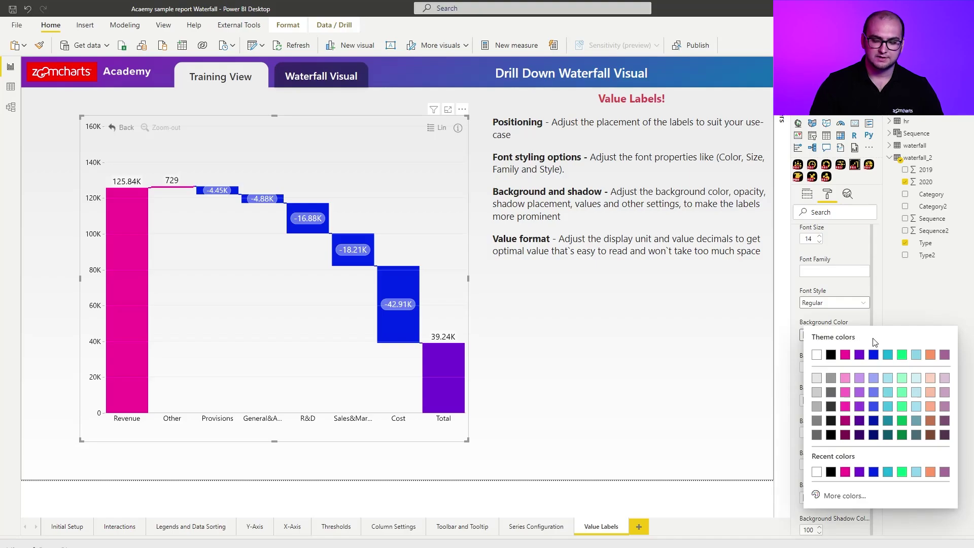
{"action": "left_click", "coordinate": [873, 355]}
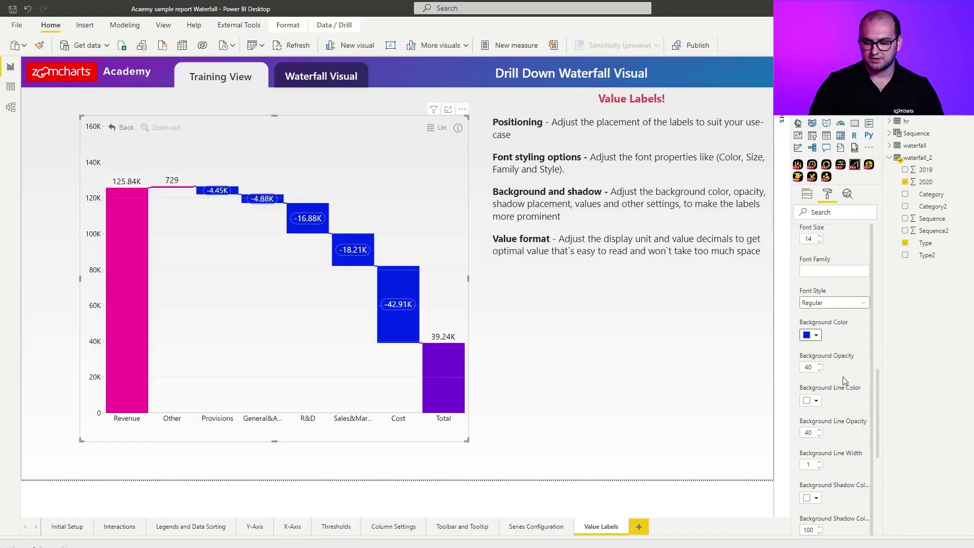
{"action": "left_click_drag", "start_coordinate": [812, 368], "coordinate": [803, 369]}
{"action": "type", "text": "90"}
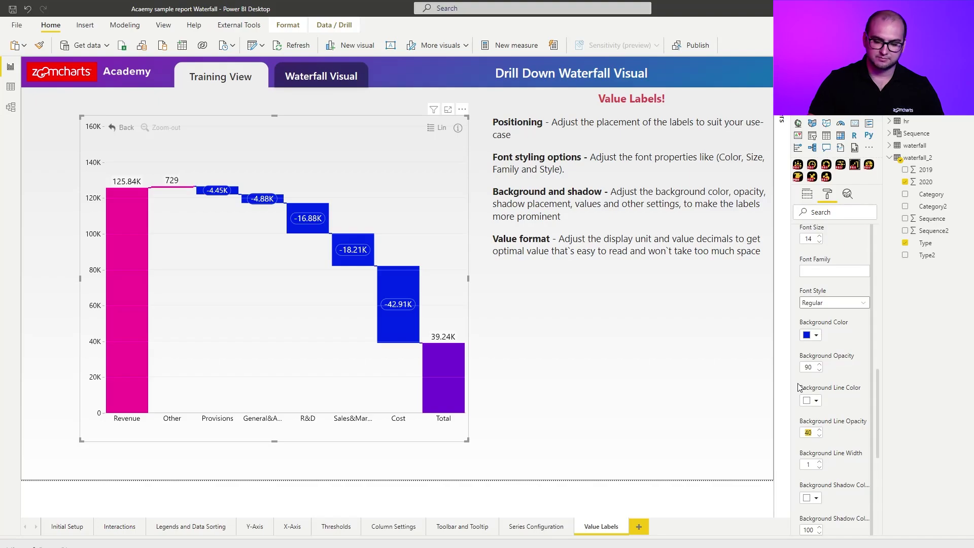
{"action": "type", "text": "0"}
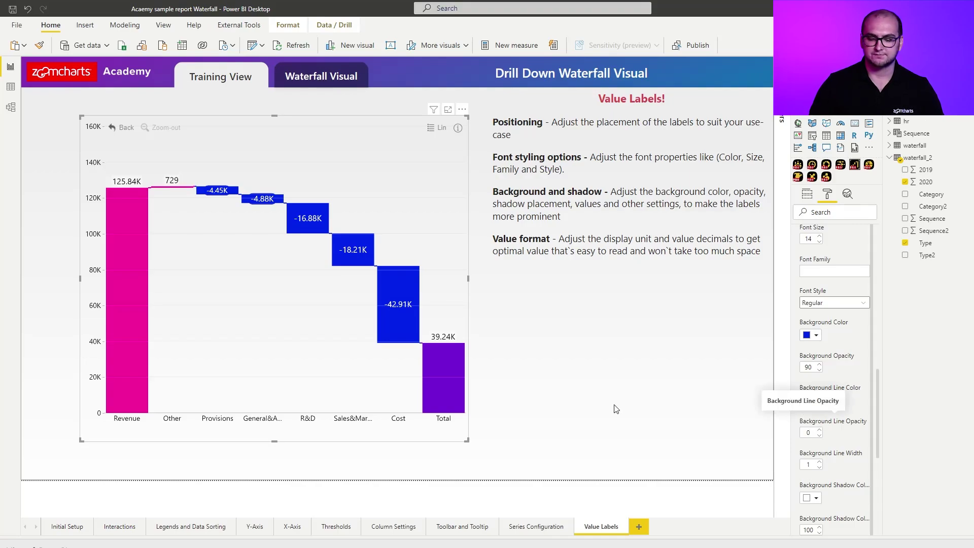
{"action": "mouse_move", "coordinate": [450, 330]}
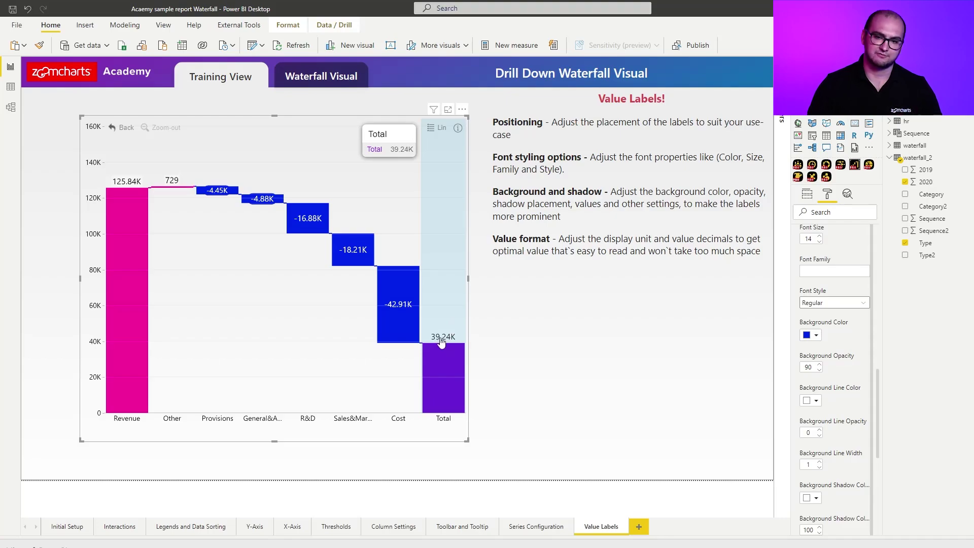
Step: Expand Total Value Labels and set their Background Line Width to 10
{"action": "scroll", "coordinate": [836, 345], "scroll_direction": "up", "scroll_amount": 10}
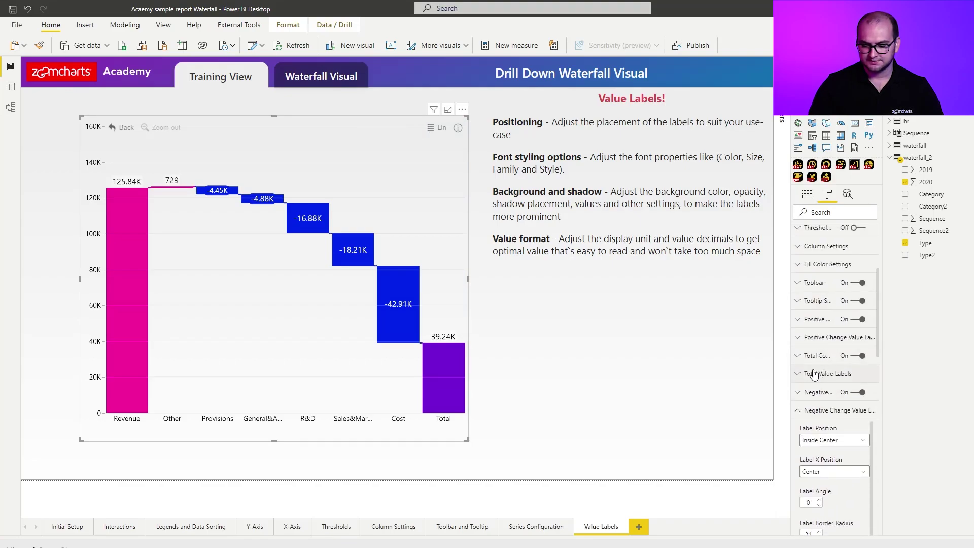
{"action": "left_click", "coordinate": [814, 379]}
{"action": "scroll", "coordinate": [833, 309], "scroll_direction": "down", "scroll_amount": 5}
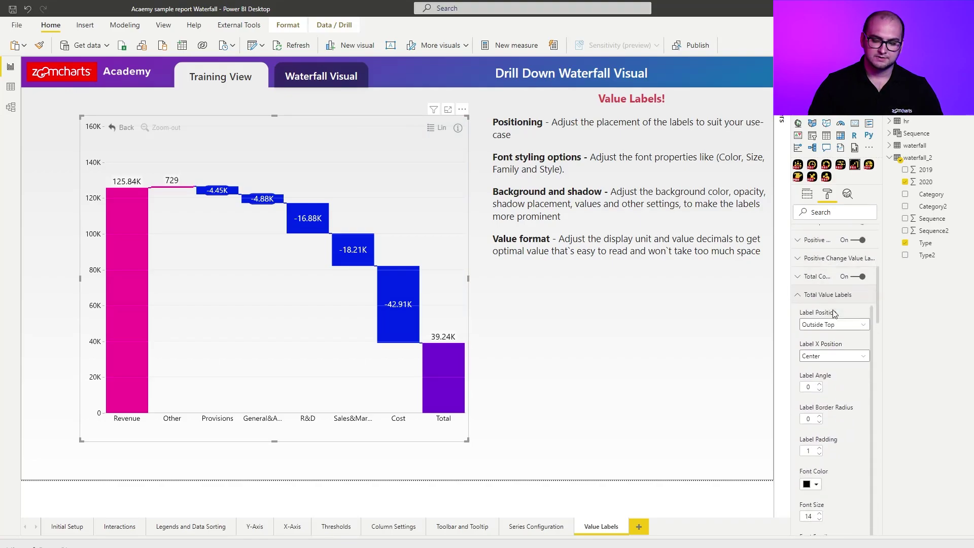
{"action": "scroll", "coordinate": [833, 317], "scroll_direction": "down", "scroll_amount": 3}
{"action": "scroll", "coordinate": [832, 325], "scroll_direction": "down", "scroll_amount": 1}
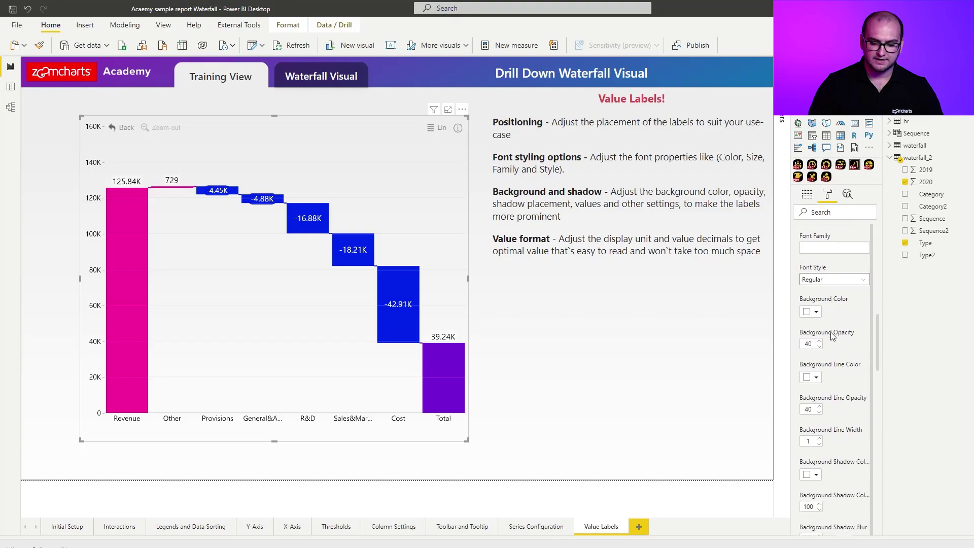
{"action": "scroll", "coordinate": [832, 336], "scroll_direction": "down", "scroll_amount": 2}
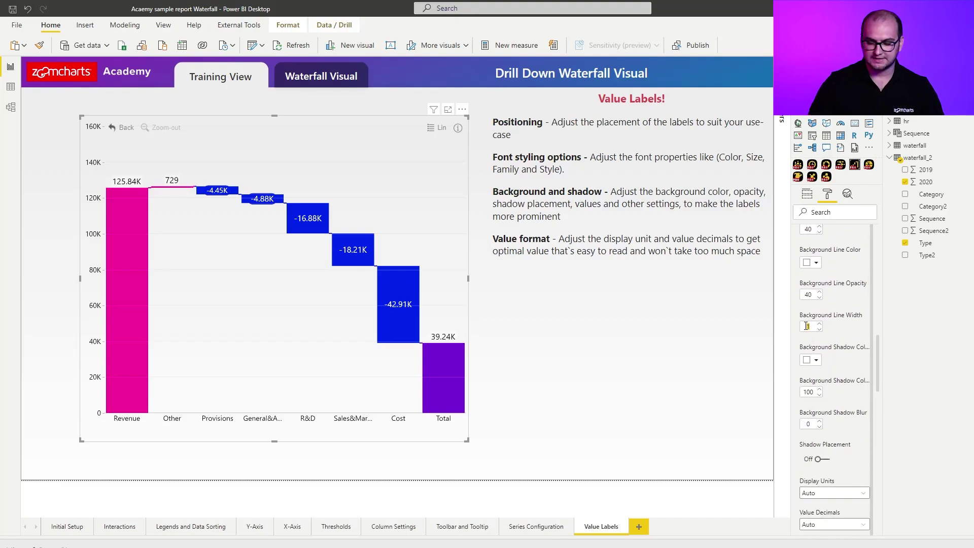
{"action": "type", "text": "0"}
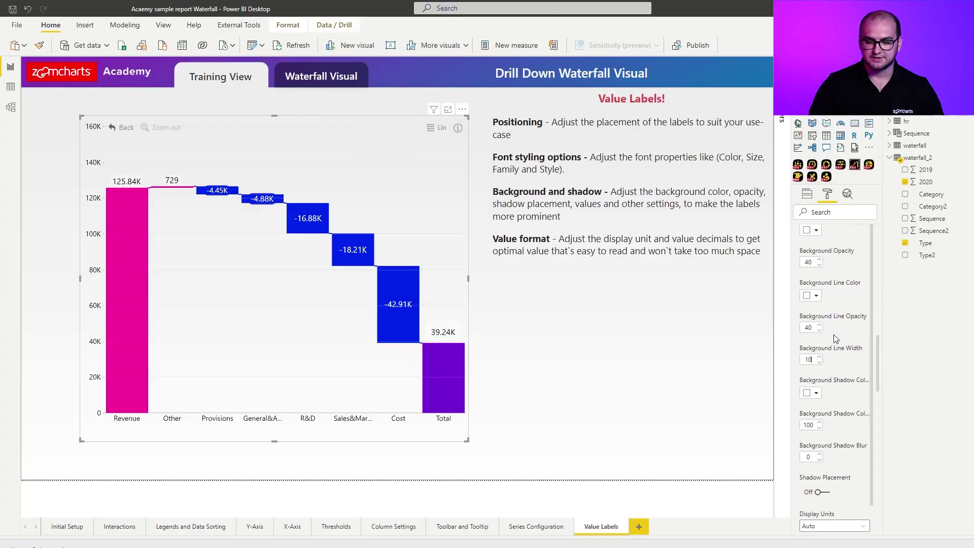
{"action": "scroll", "coordinate": [836, 339], "scroll_direction": "up", "scroll_amount": 5}
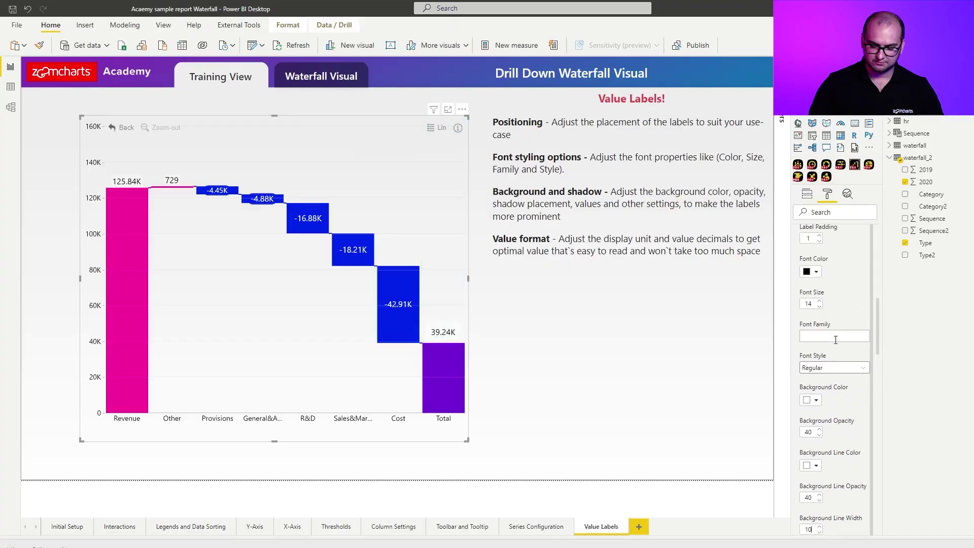
Step: Turn Shadow Placement off for the negative change value labels
{"action": "scroll", "coordinate": [836, 340], "scroll_direction": "down", "scroll_amount": 5}
{"action": "scroll", "coordinate": [835, 346], "scroll_direction": "up", "scroll_amount": 7}
{"action": "scroll", "coordinate": [835, 346], "scroll_direction": "down", "scroll_amount": 5}
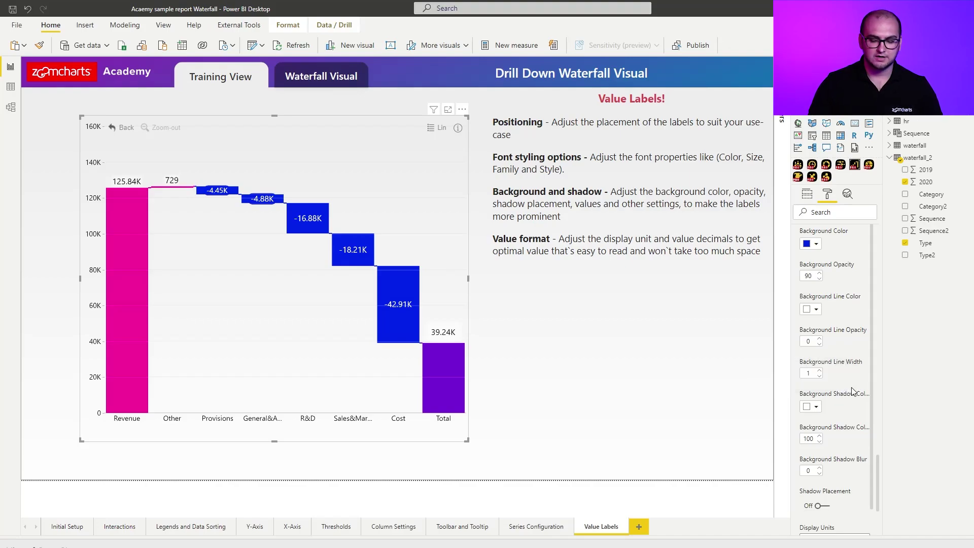
{"action": "scroll", "coordinate": [824, 455], "scroll_direction": "down", "scroll_amount": 1}
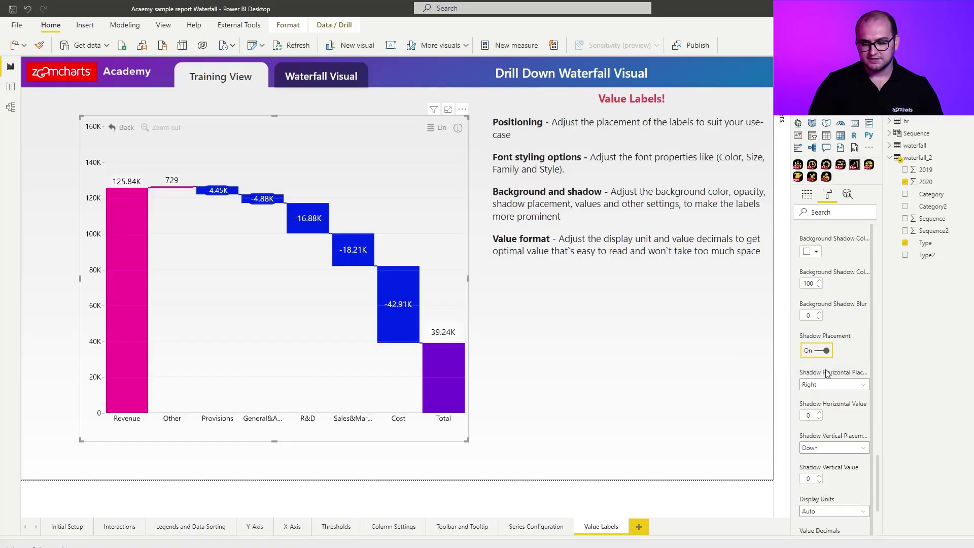
{"action": "left_click", "coordinate": [820, 353]}
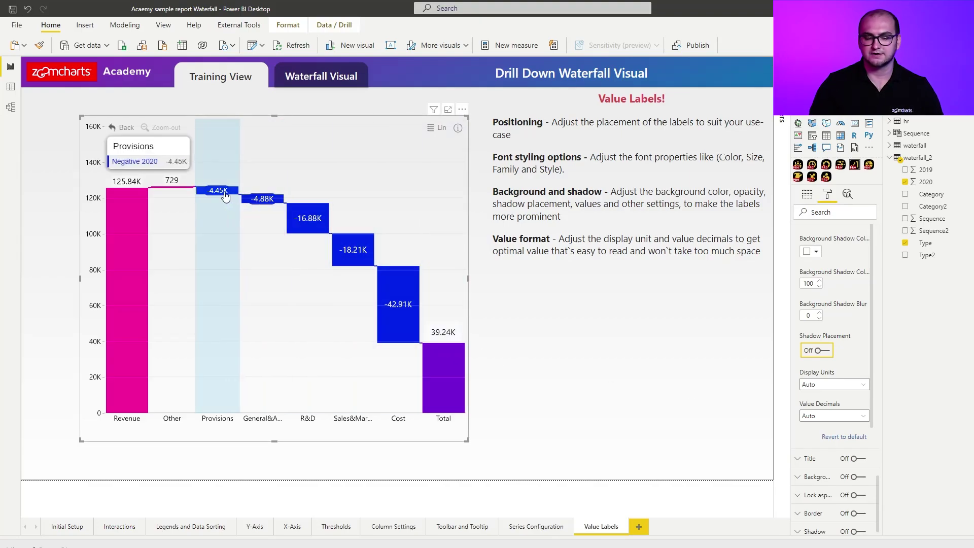
Step: Set the negative labels' Display Units to None and Value Decimals to 2
{"action": "left_click", "coordinate": [820, 389]}
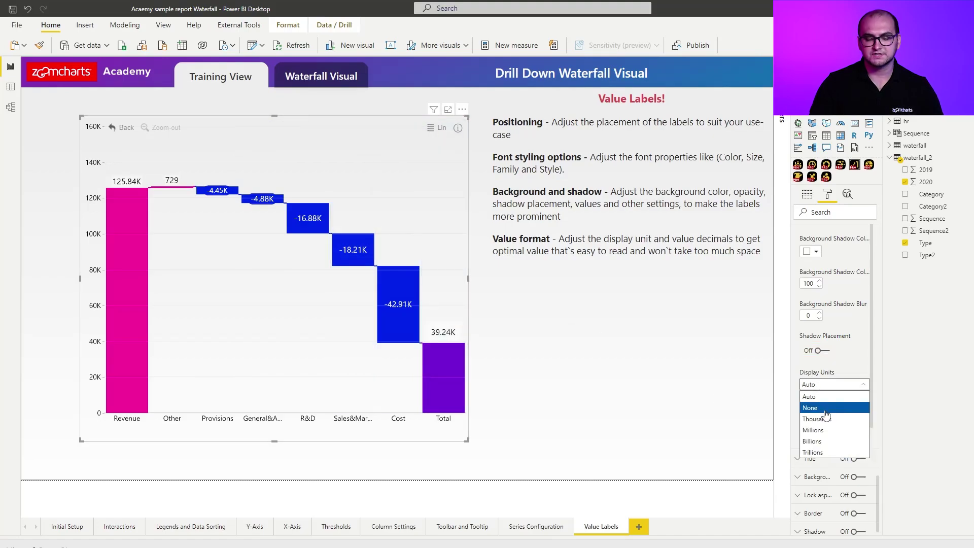
{"action": "left_click", "coordinate": [825, 409]}
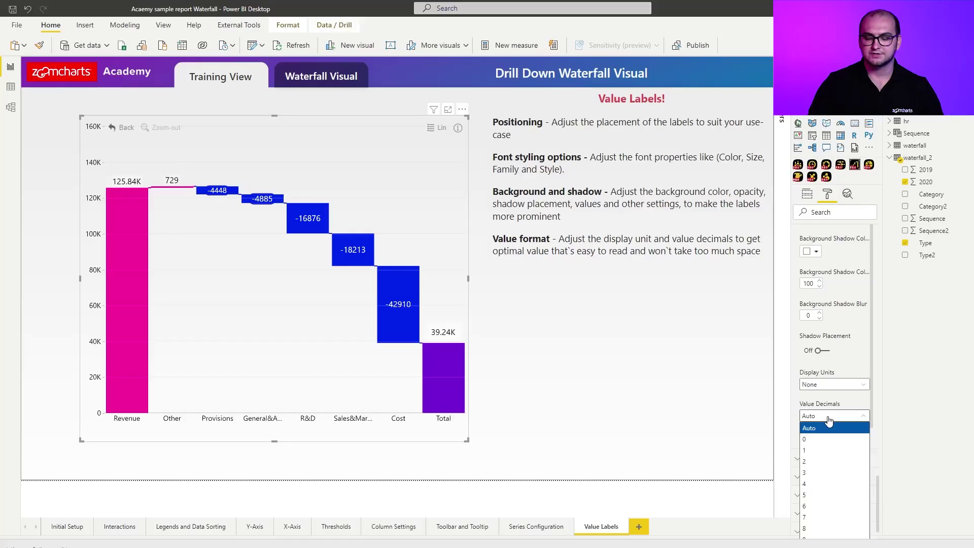
{"action": "left_click", "coordinate": [824, 464]}
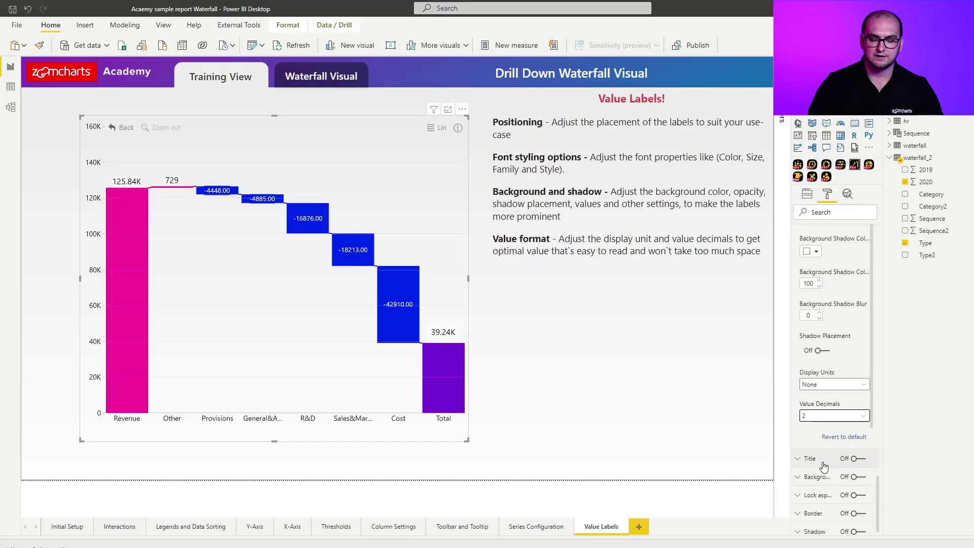